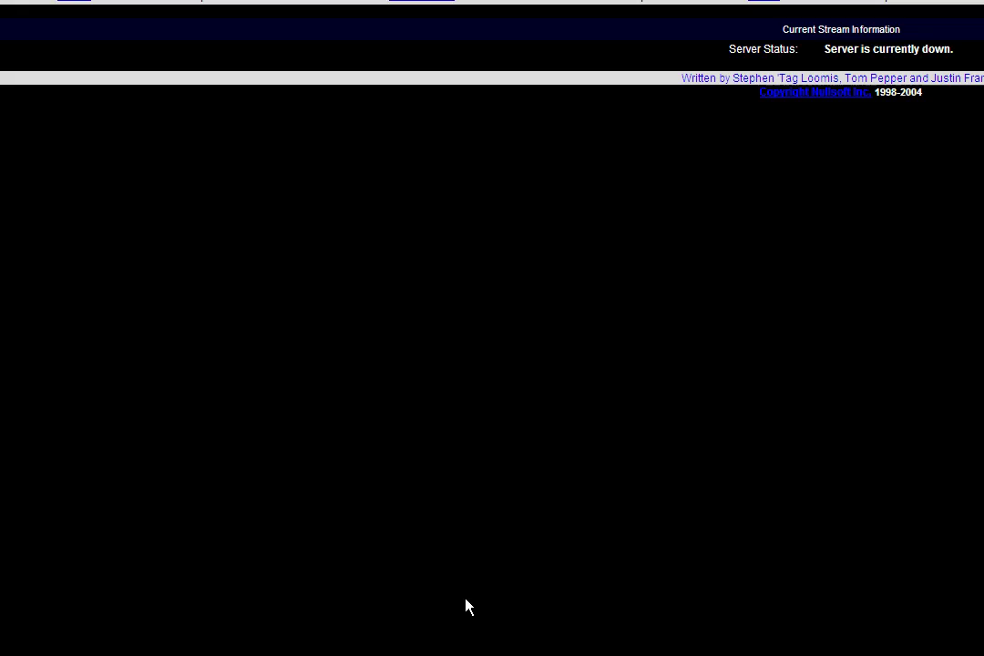
Step: Minimise the SHOUTcast status page reporting the server down to reveal the m3w window
{"action": "left_click", "coordinate": [404, 643]}
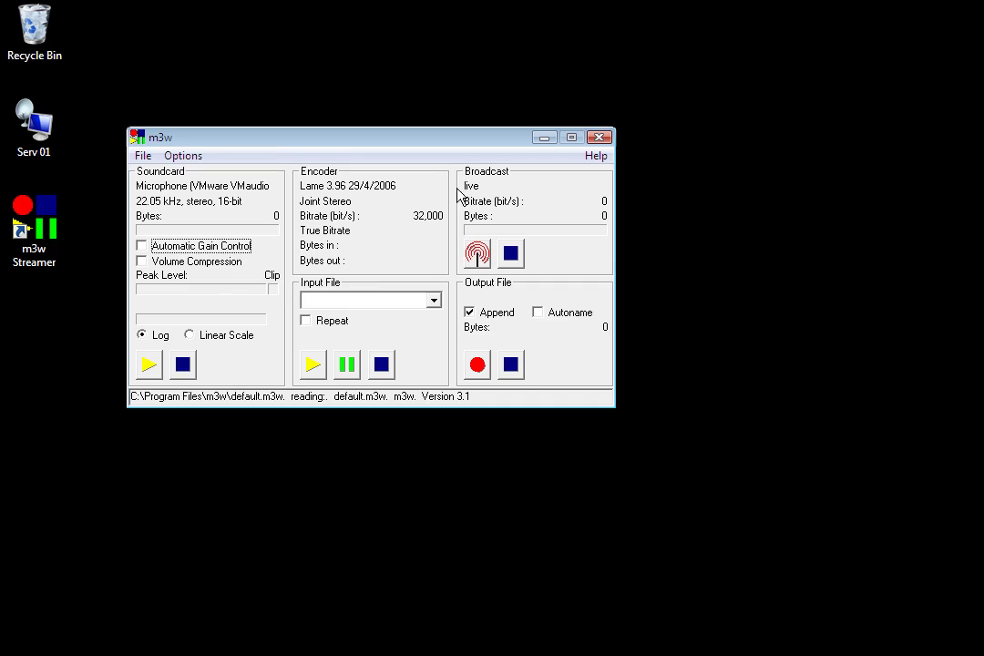
Step: Move the m3w window to the lower right and bring up the Wavestreaming account e-mail
{"action": "left_click_drag", "start_coordinate": [431, 143], "coordinate": [734, 275]}
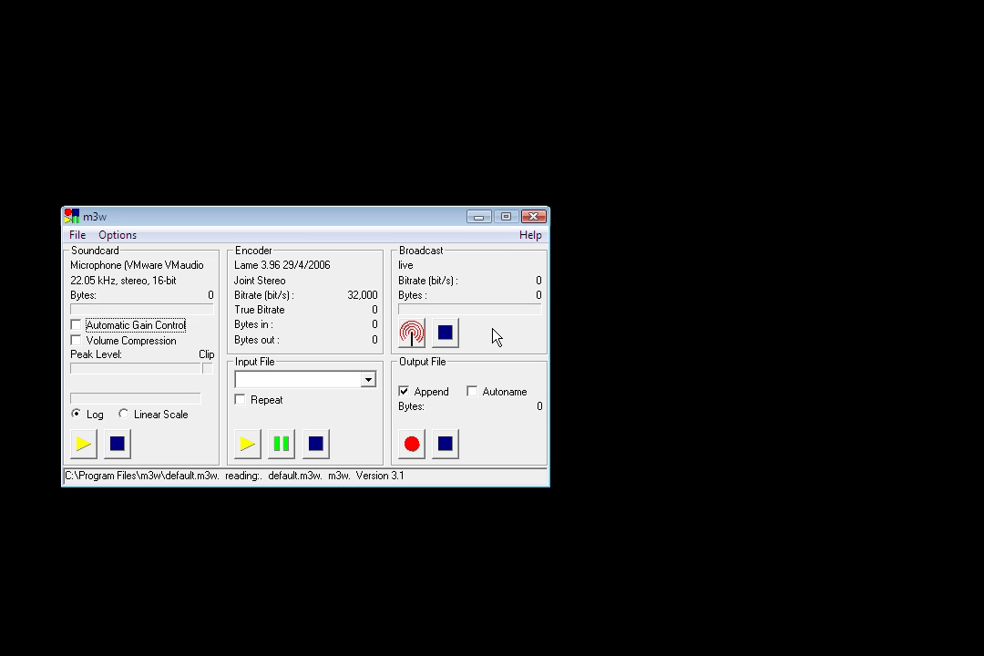
{"action": "left_click_drag", "start_coordinate": [349, 217], "coordinate": [465, 321]}
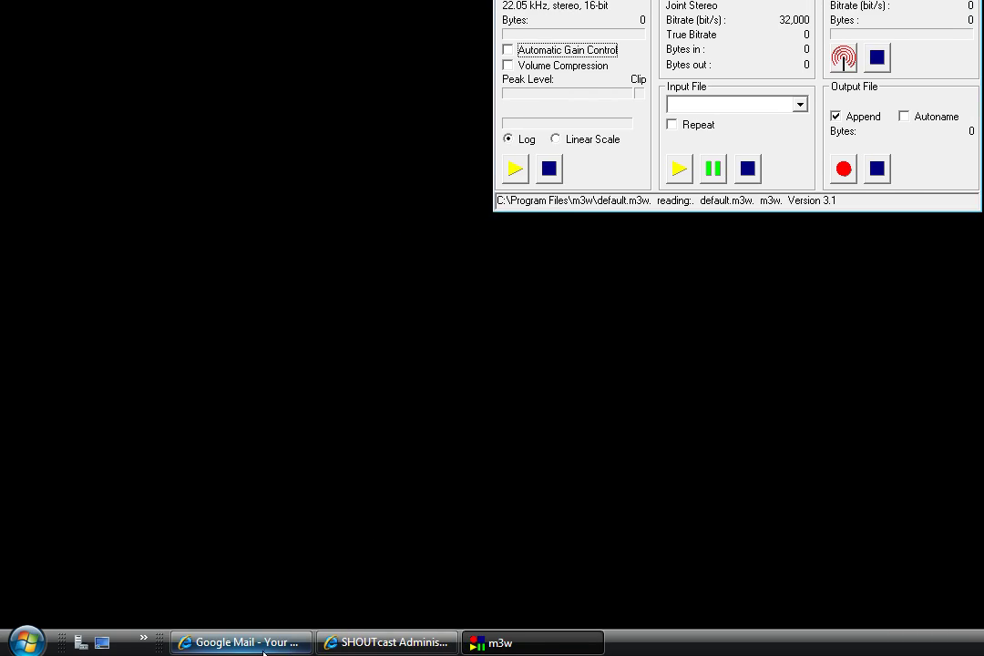
{"action": "left_click", "coordinate": [263, 643]}
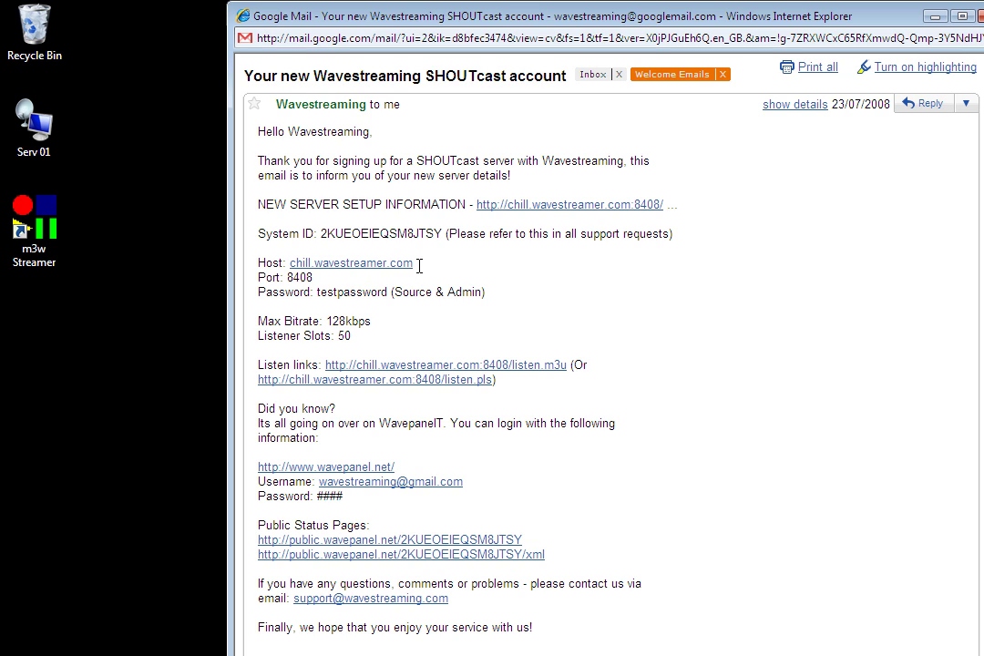
Step: Copy the host chill.wavestreamer.com from the e-mail and restore the m3w window
{"action": "right_click", "coordinate": [324, 273]}
{"action": "left_click", "coordinate": [428, 379]}
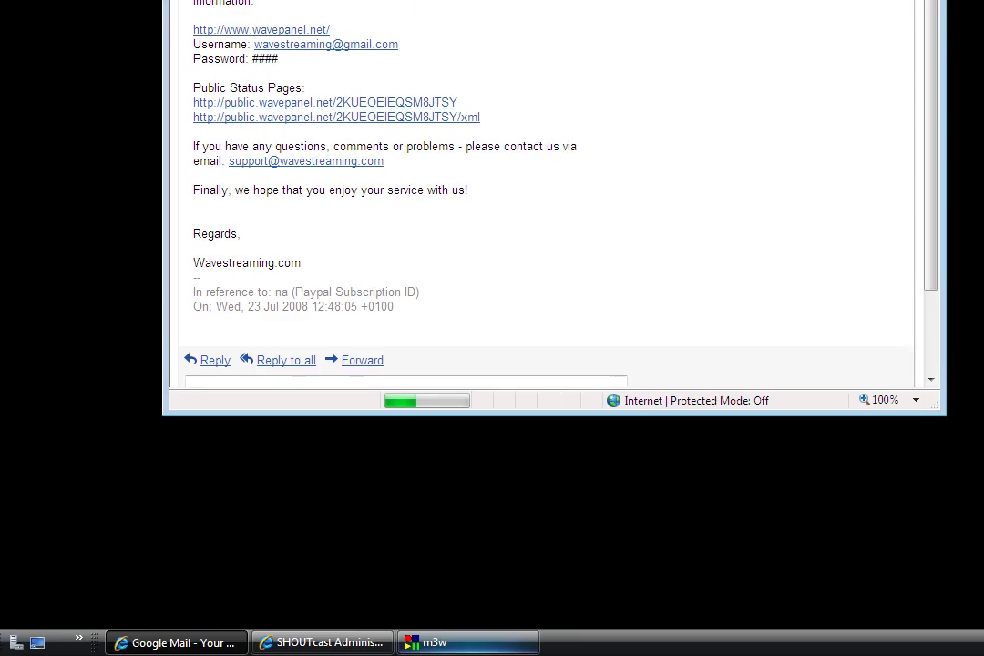
{"action": "left_click", "coordinate": [438, 643]}
{"action": "left_click", "coordinate": [466, 329]}
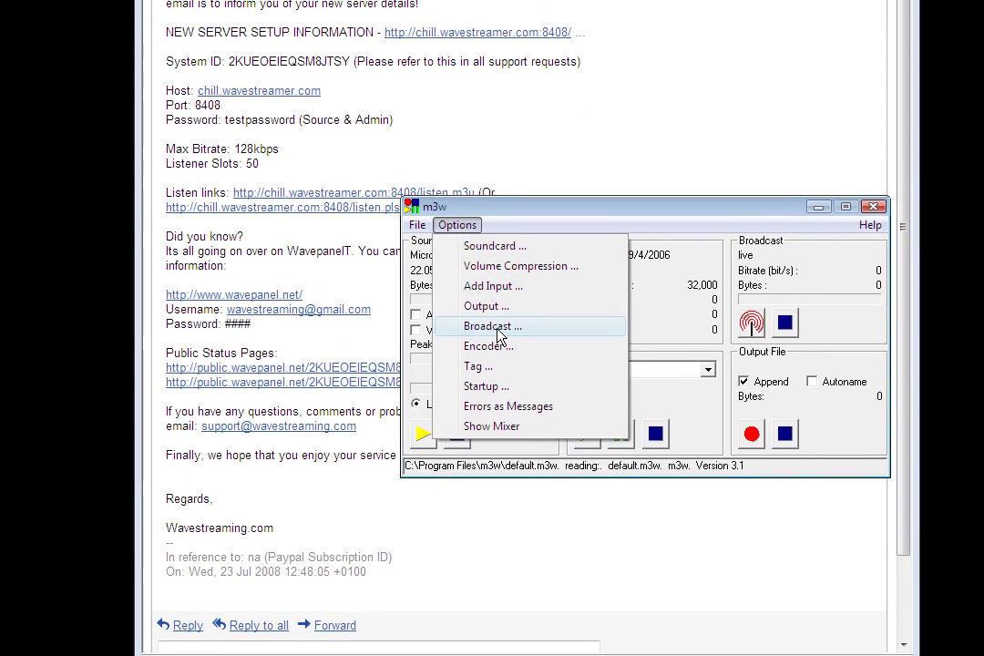
Step: In Broadcast settings, choose Icy login and paste chill.wavestreamer.com as the server
{"action": "left_click", "coordinate": [498, 332]}
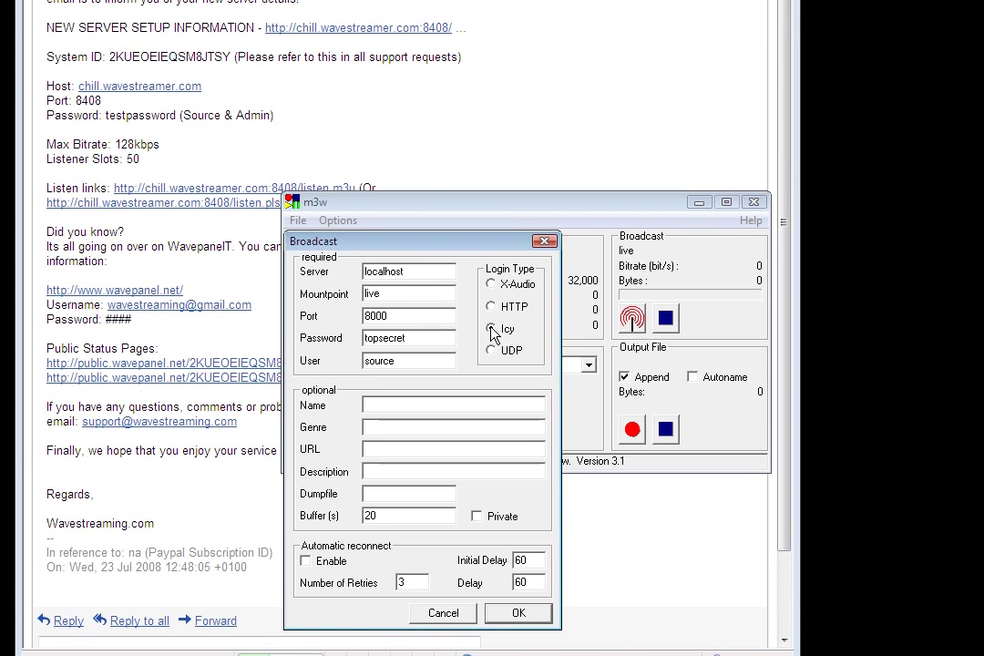
{"action": "left_click", "coordinate": [480, 317]}
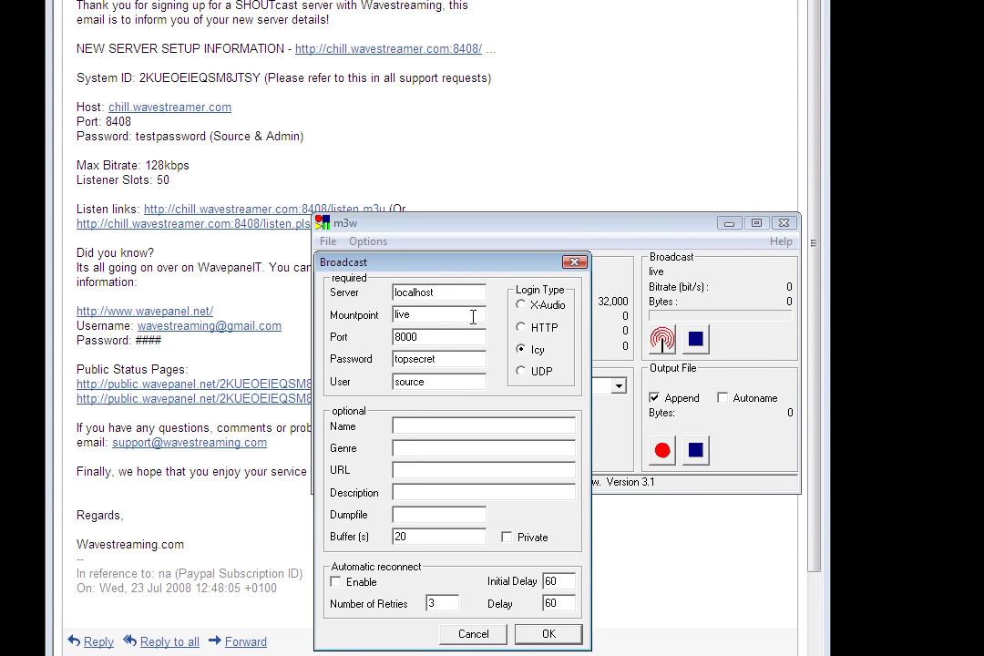
{"action": "double_click", "coordinate": [460, 293]}
{"action": "right_click", "coordinate": [453, 298]}
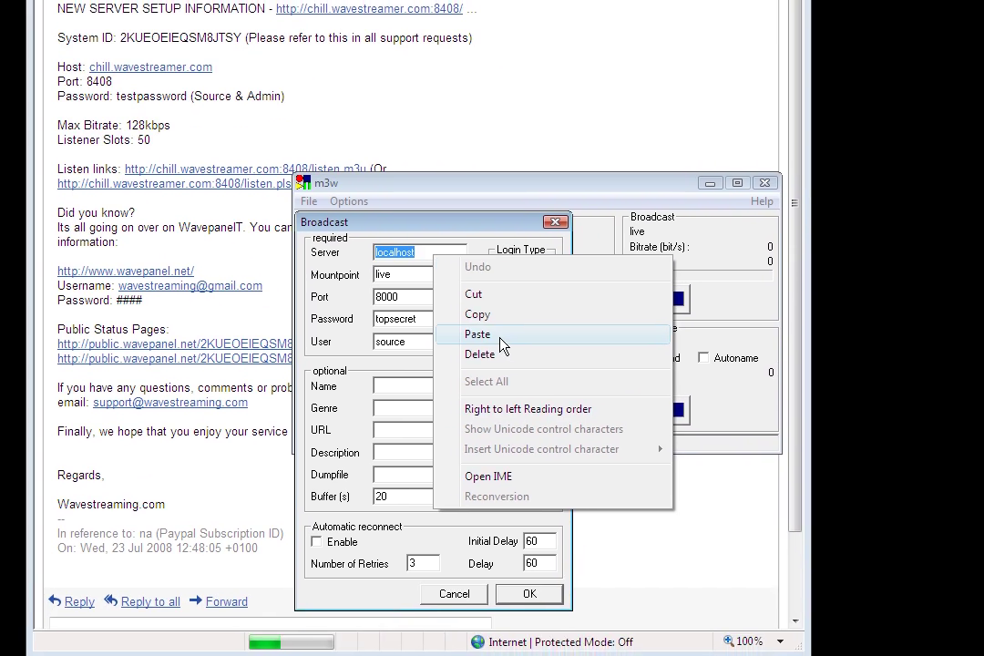
{"action": "left_click", "coordinate": [500, 335]}
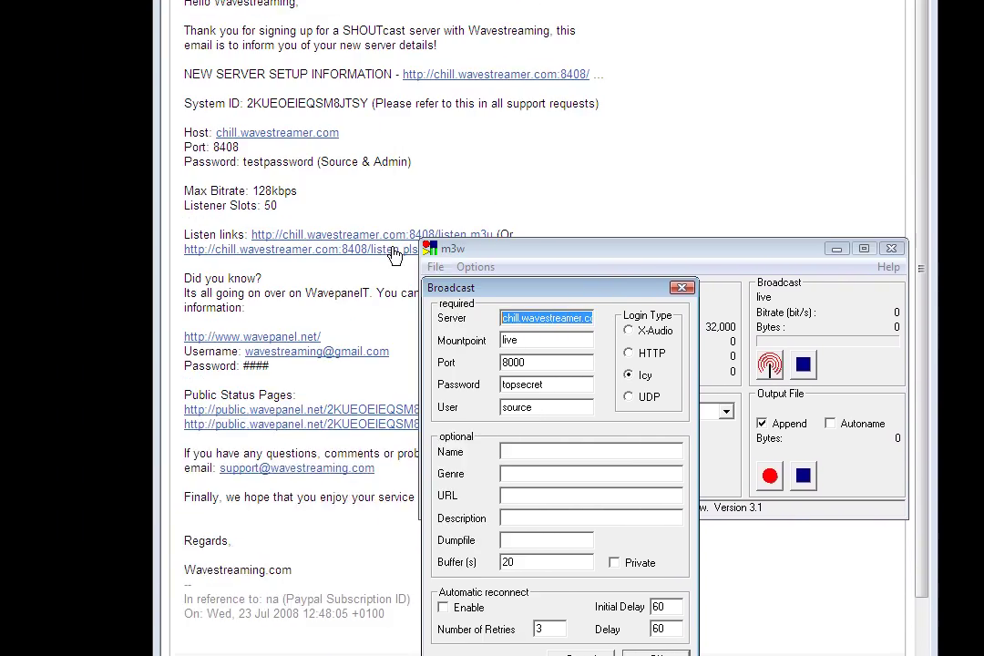
Step: Replace port 8000 with 8408 copied from the account e-mail
{"action": "left_click", "coordinate": [220, 158]}
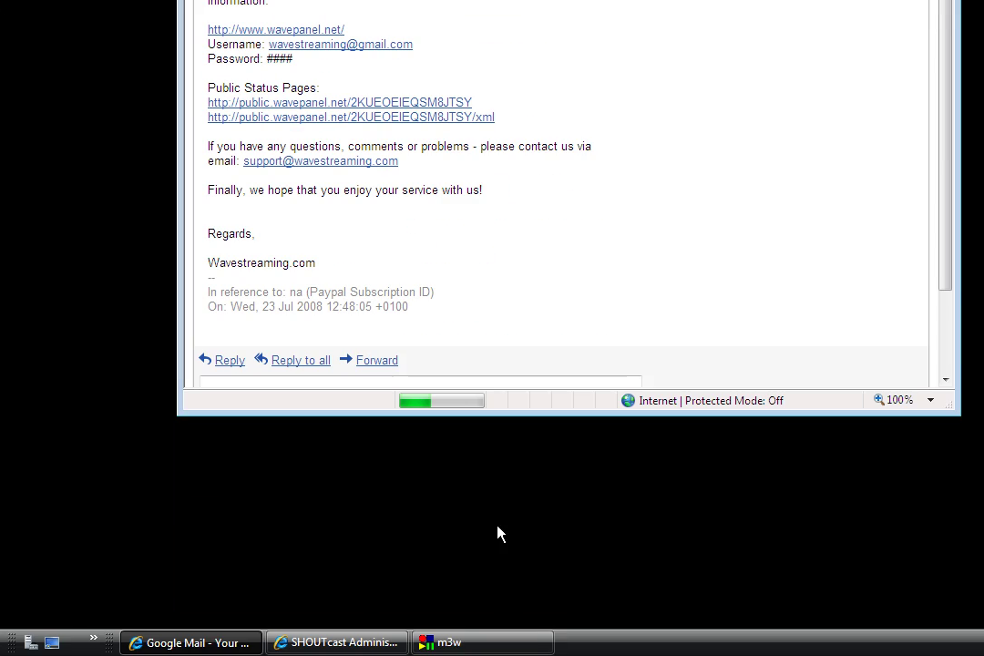
{"action": "left_click", "coordinate": [463, 643]}
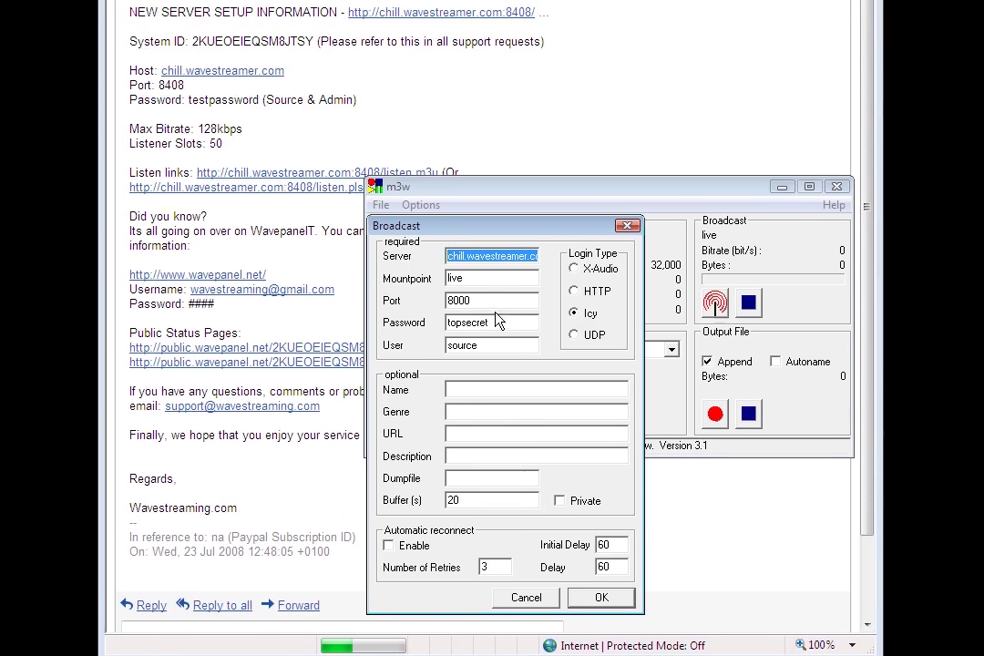
{"action": "double_click", "coordinate": [520, 177]}
{"action": "right_click", "coordinate": [522, 179]}
{"action": "left_click", "coordinate": [488, 357]}
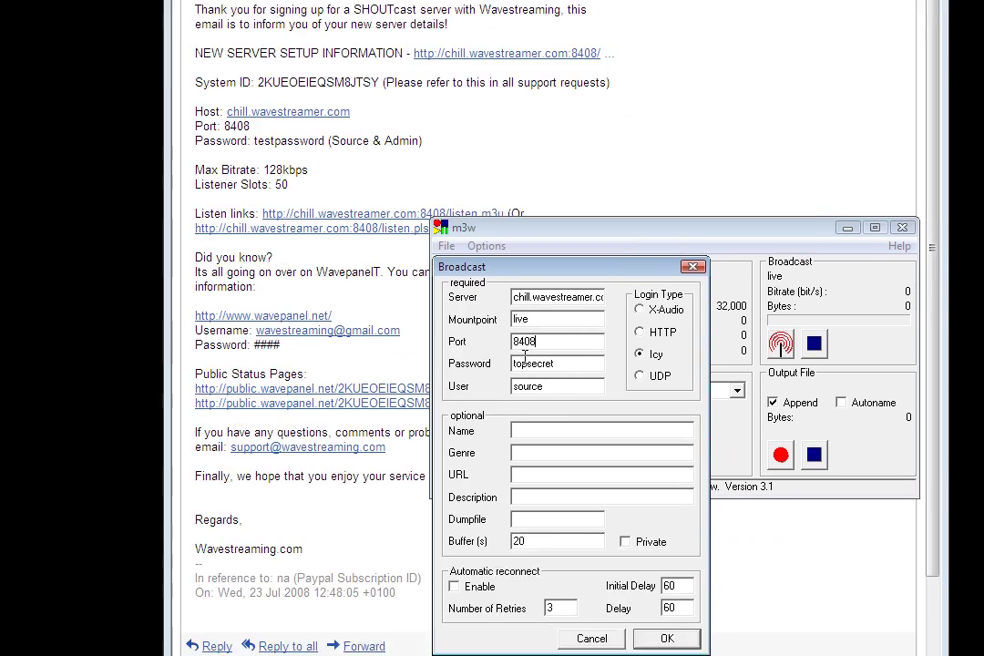
Step: Enter the source password, clear Mountpoint and User, and move to the station name
{"action": "key", "text": "Tab"}
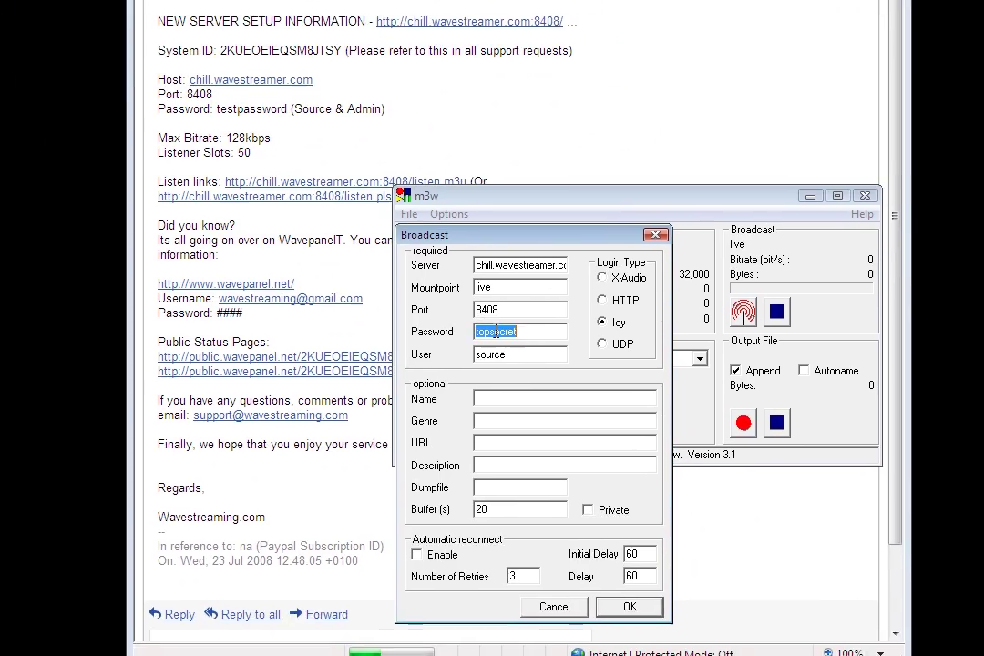
{"action": "type", "text": "testpassword"}
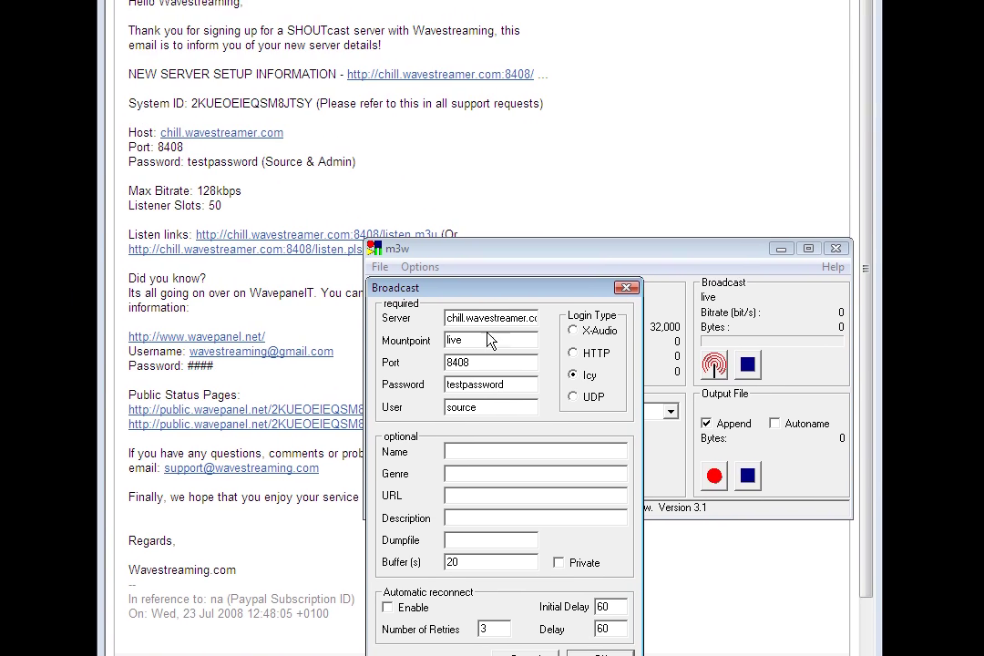
{"action": "double_click", "coordinate": [390, 244]}
{"action": "key", "text": "BackSpace"}
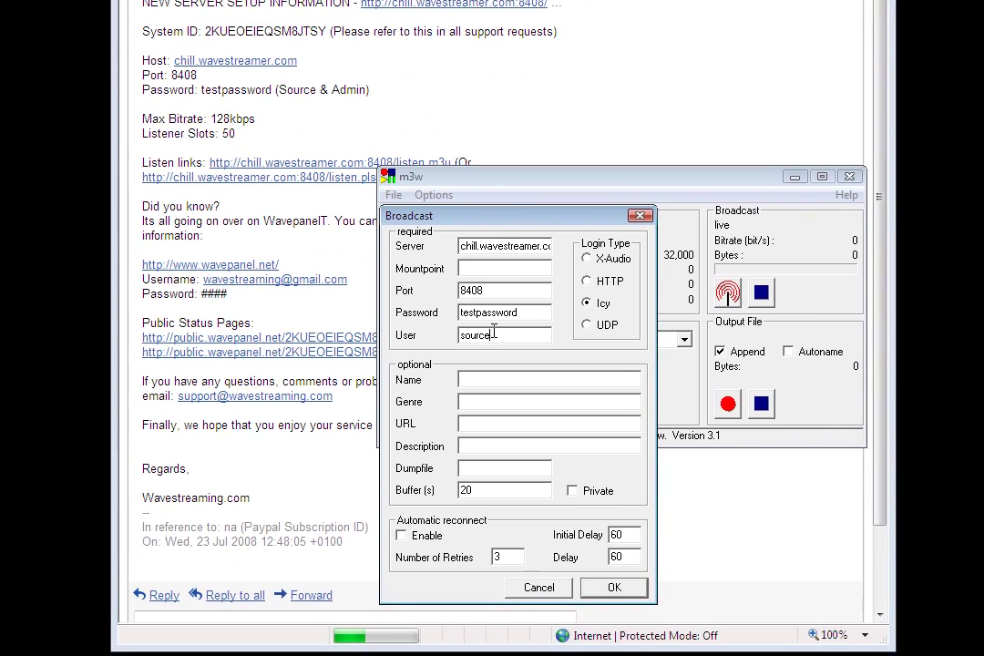
{"action": "double_click", "coordinate": [528, 393]}
{"action": "key", "text": "BackSpace"}
{"action": "left_click", "coordinate": [525, 364]}
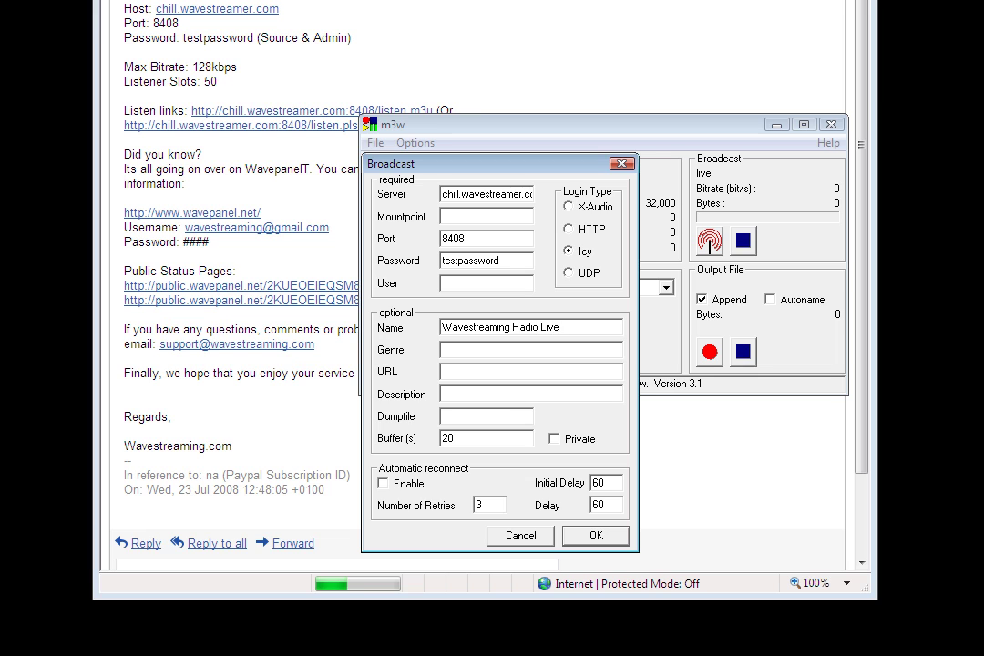
{"action": "left_click", "coordinate": [494, 345]}
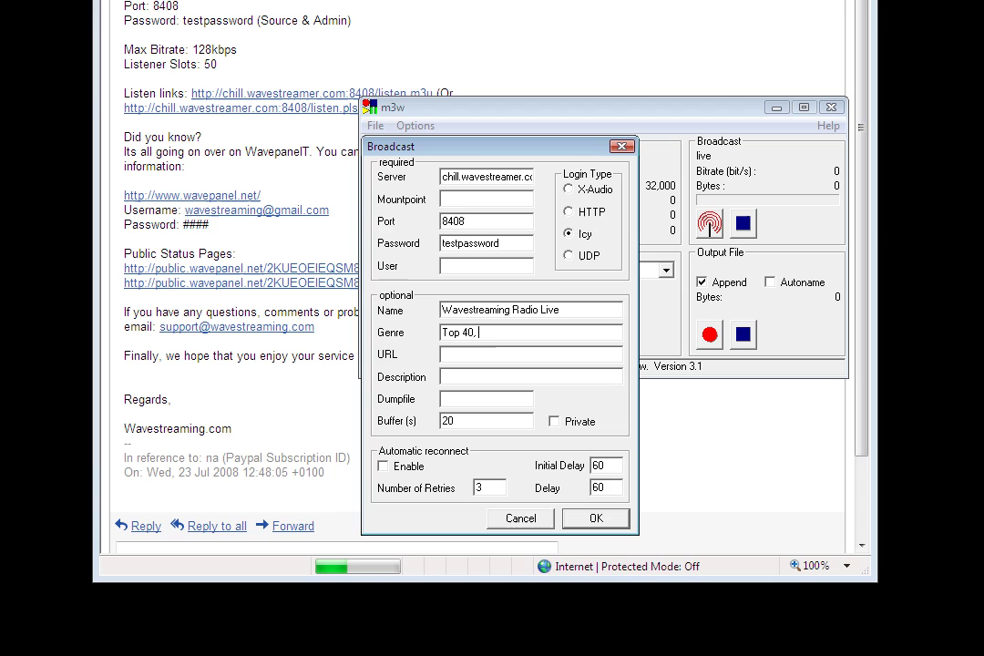
{"action": "type", "text": "Top 40, Rock"}
{"action": "left_click", "coordinate": [479, 354]}
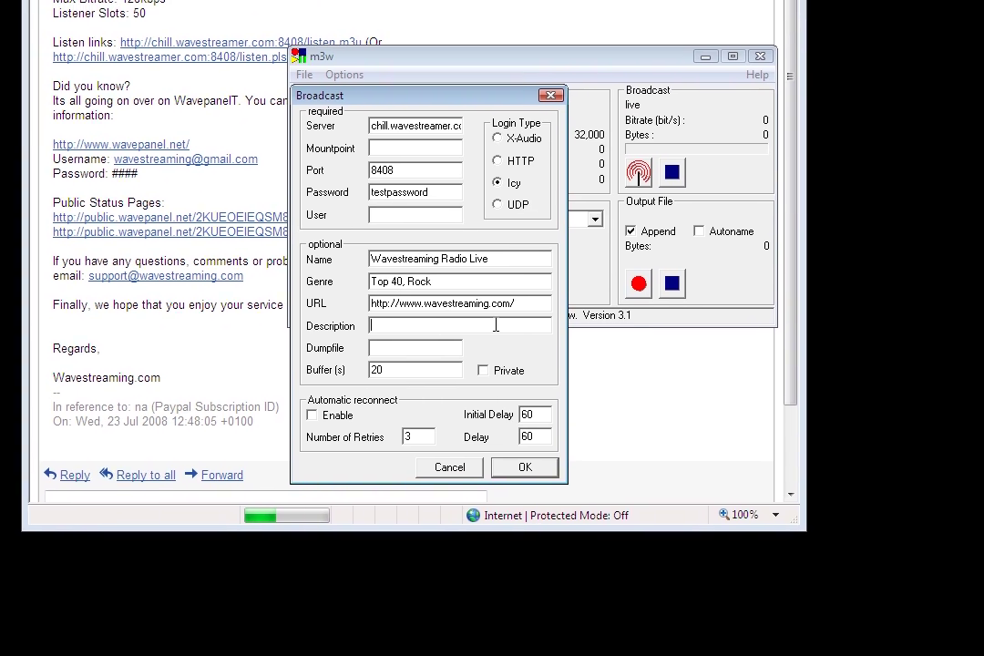
{"action": "left_click", "coordinate": [515, 351]}
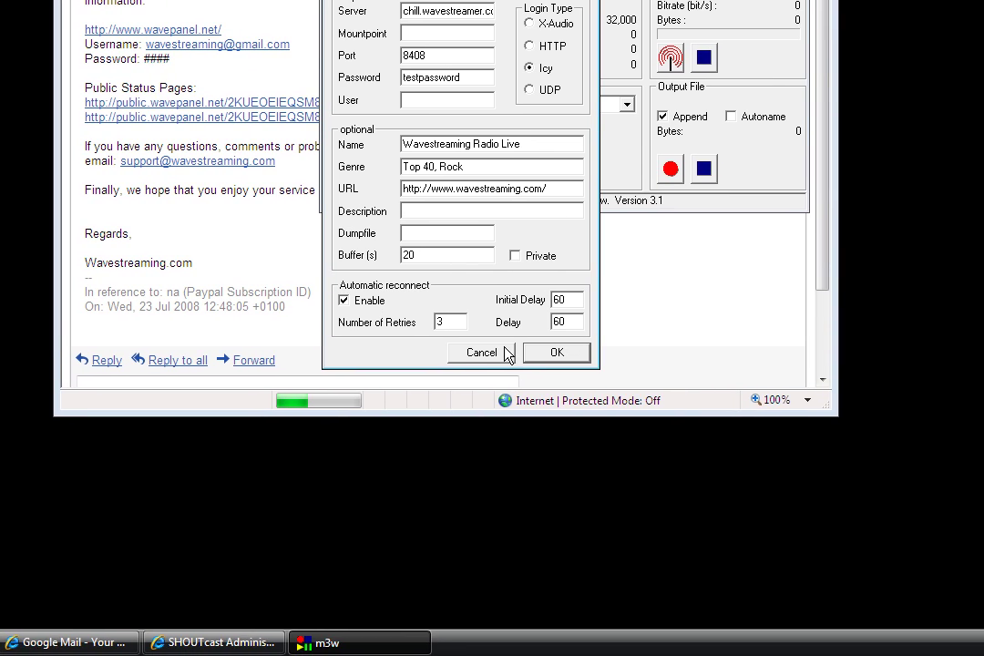
{"action": "left_click", "coordinate": [493, 354]}
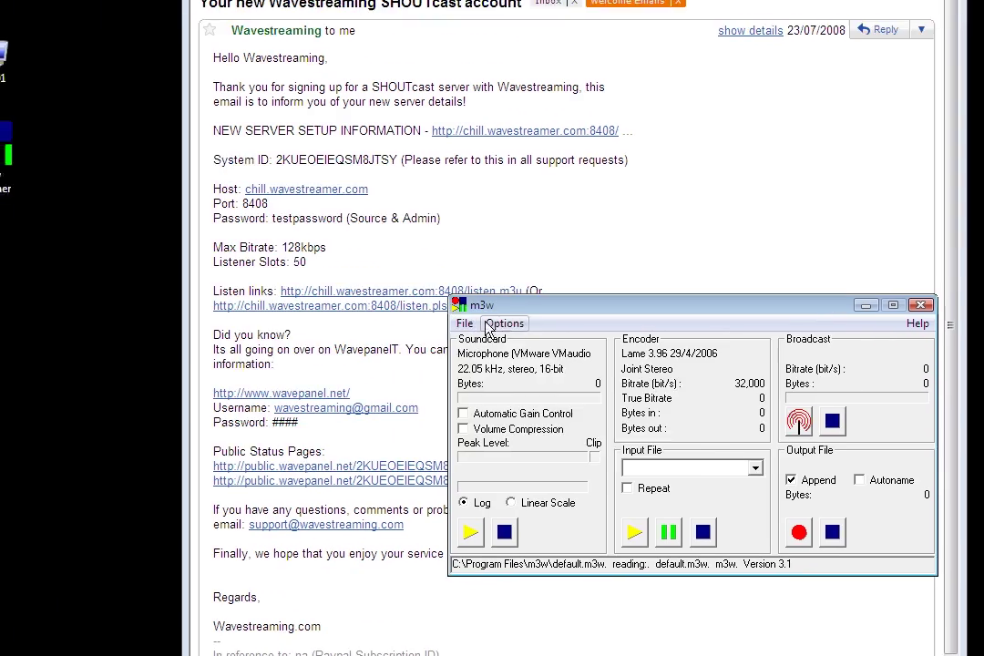
Step: Check the 128kbps maximum bitrate in the server details e-mail
{"action": "left_click", "coordinate": [278, 94]}
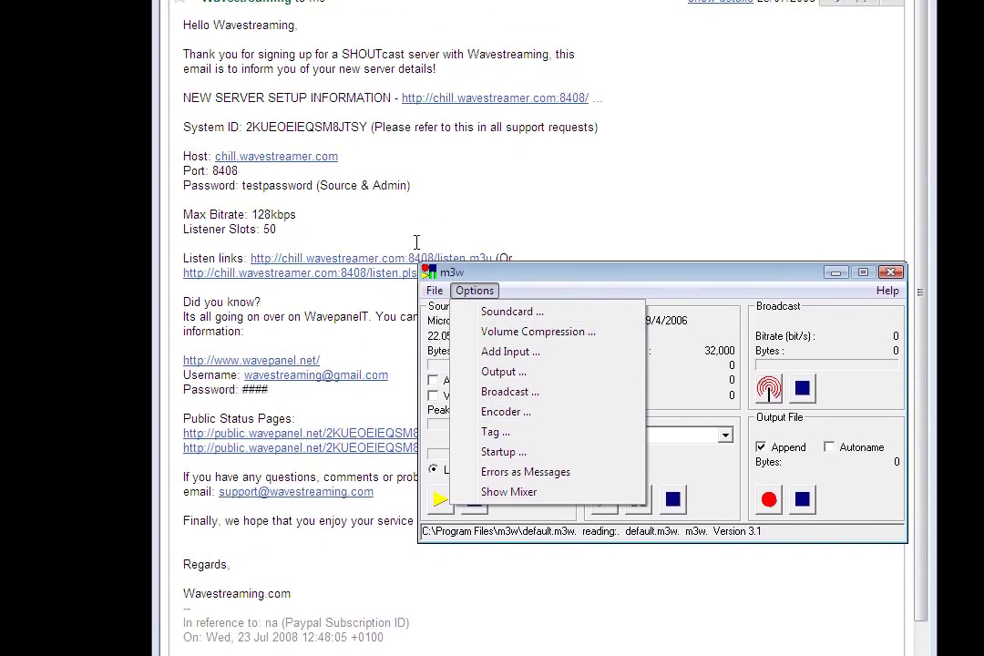
{"action": "left_click", "coordinate": [216, 132]}
{"action": "left_click_drag", "start_coordinate": [263, 136], "coordinate": [174, 138]}
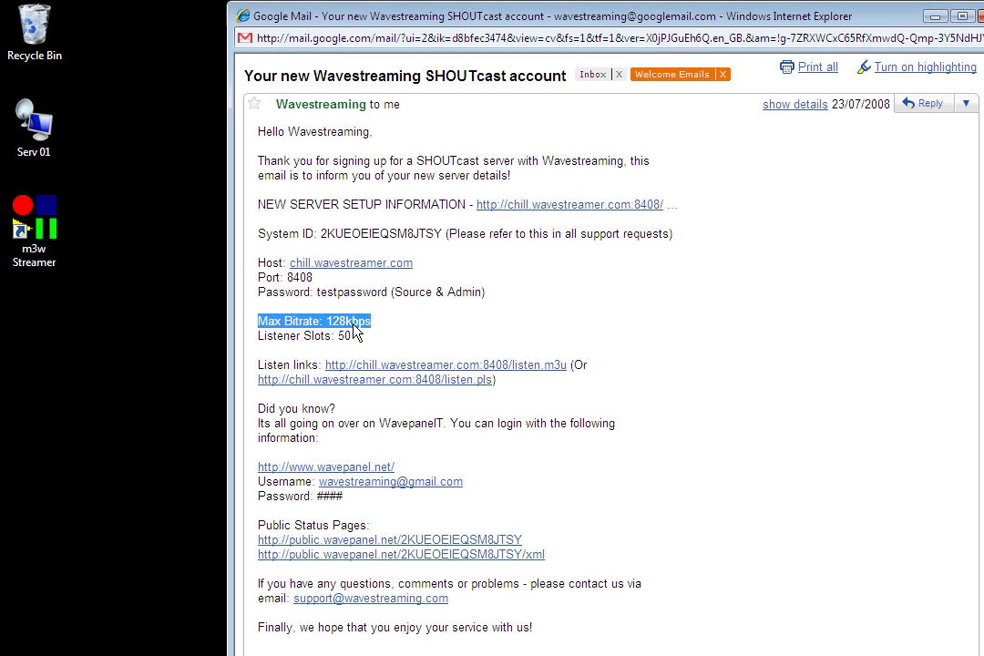
Step: Set the Lame encoder to Constant encoding with bitrate 128000
{"action": "left_click", "coordinate": [538, 641]}
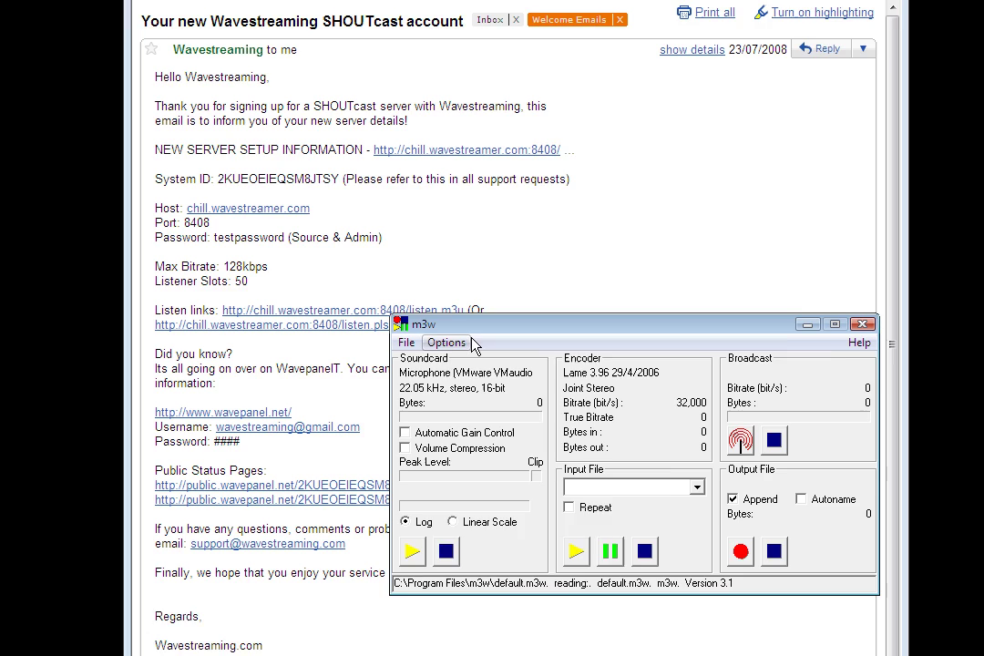
{"action": "left_click", "coordinate": [431, 26]}
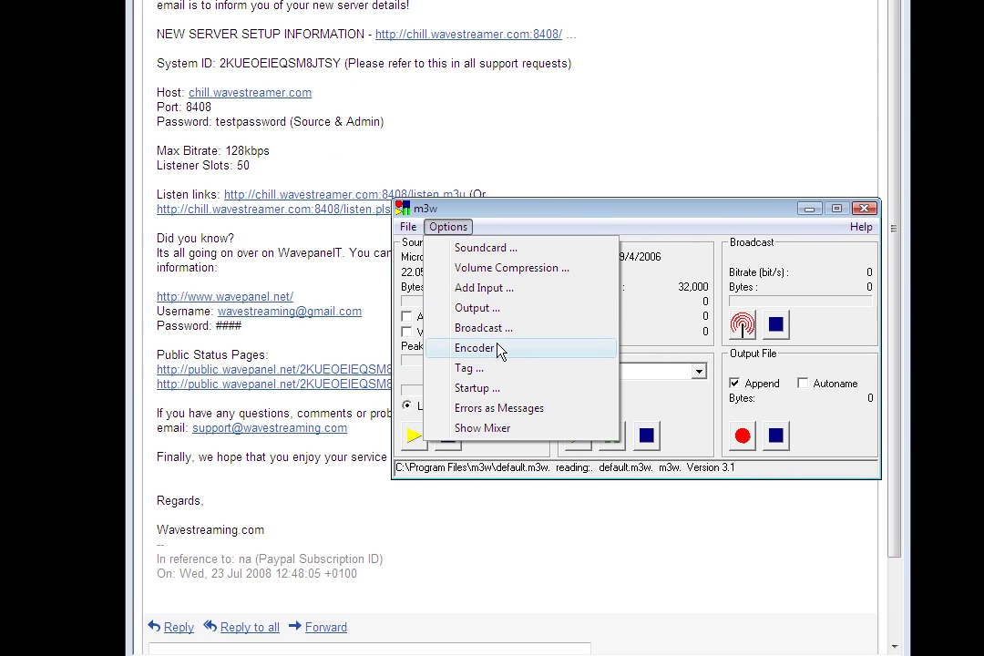
{"action": "left_click", "coordinate": [500, 425]}
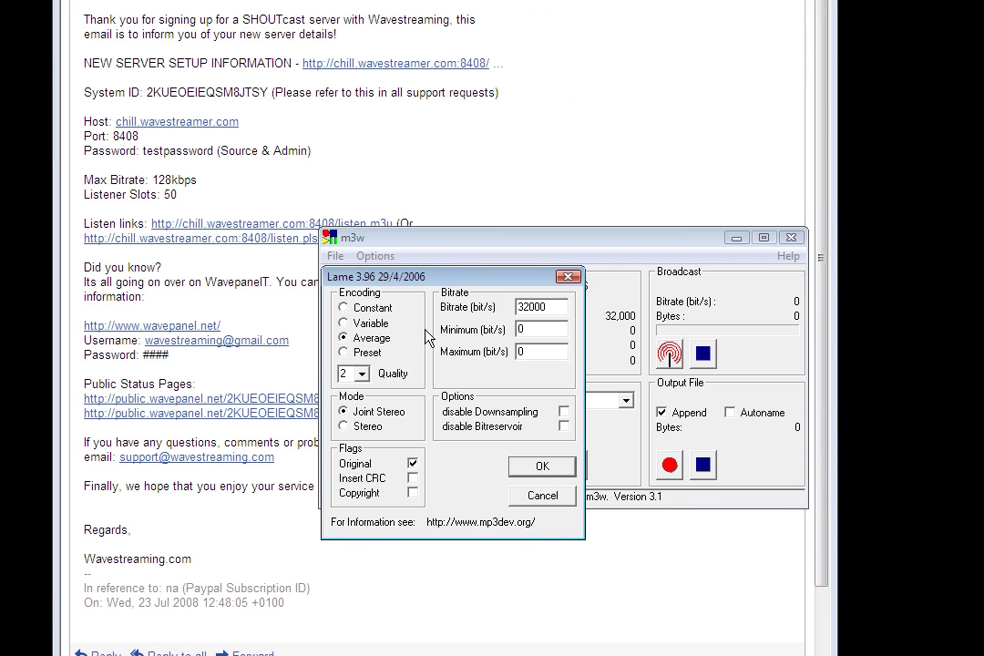
{"action": "left_click", "coordinate": [373, 308]}
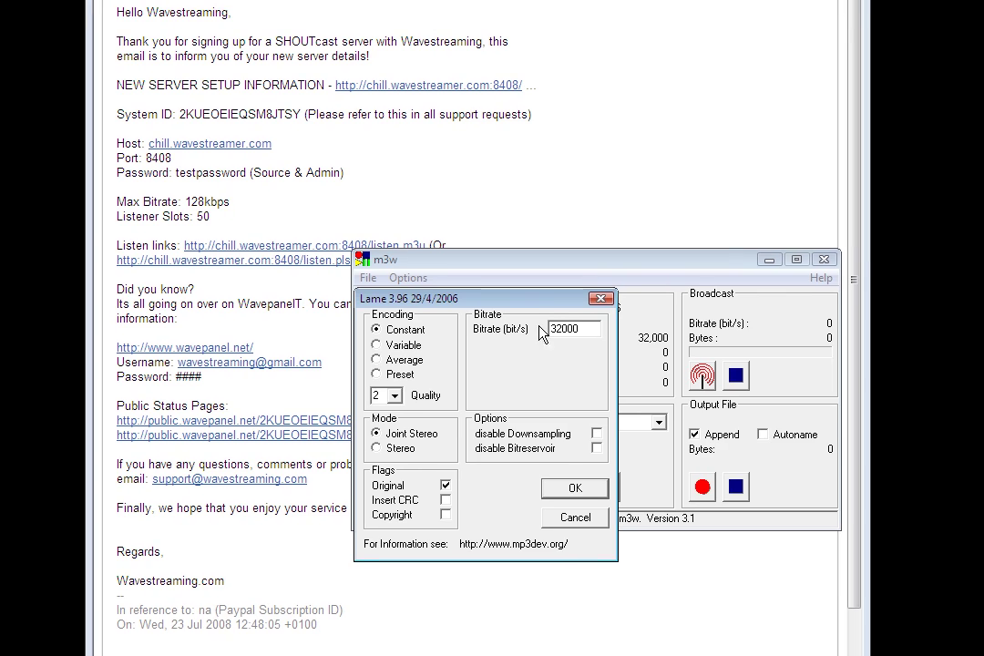
{"action": "left_click_drag", "start_coordinate": [627, 331], "coordinate": [592, 341]}
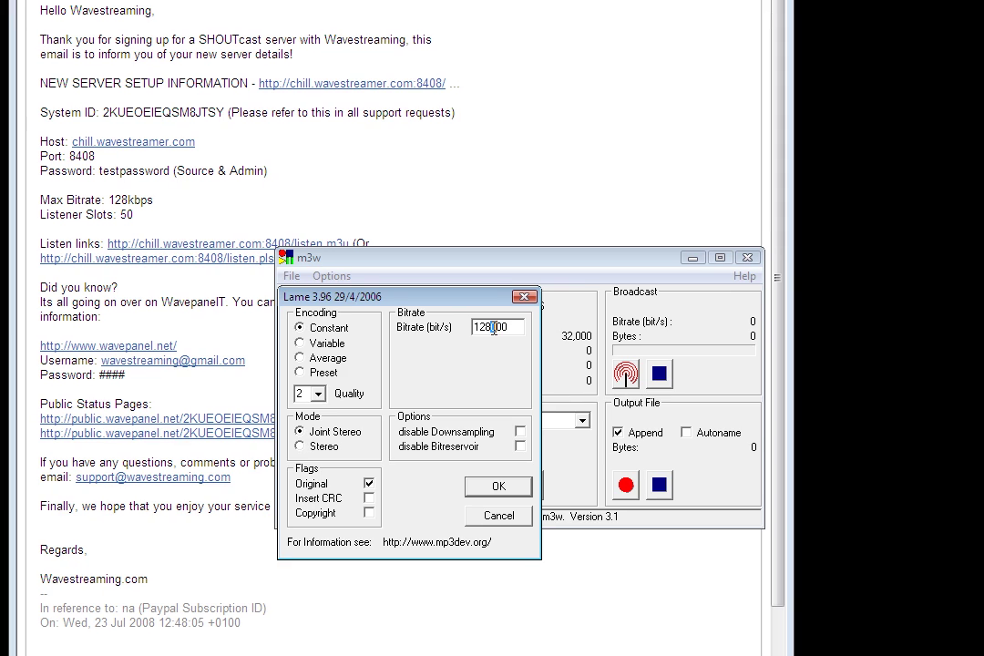
{"action": "left_click_drag", "start_coordinate": [494, 328], "coordinate": [508, 328]}
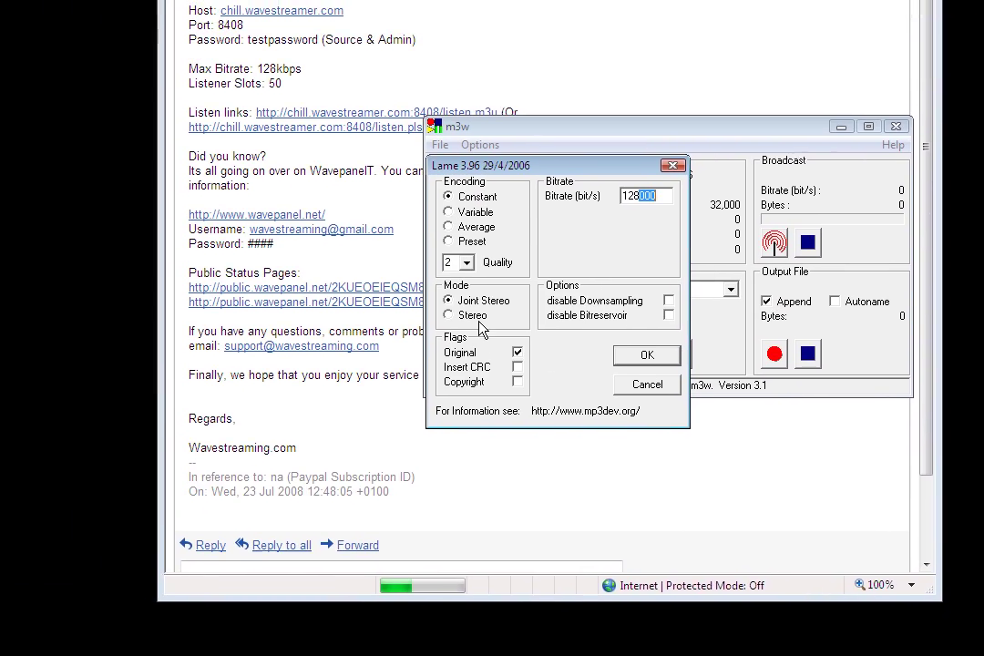
Step: Set the encoder mode to Stereo
{"action": "left_click", "coordinate": [327, 295]}
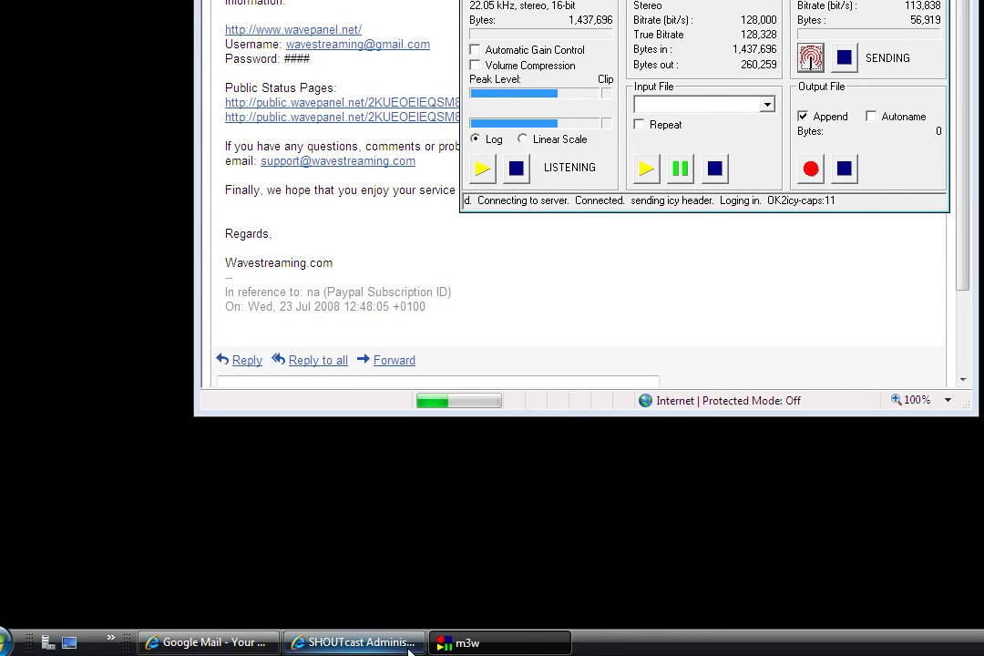
Step: Refresh the SHOUTcast status page and check the stream title Wavestreaming Radio Live, genre and URL
{"action": "left_click", "coordinate": [410, 643]}
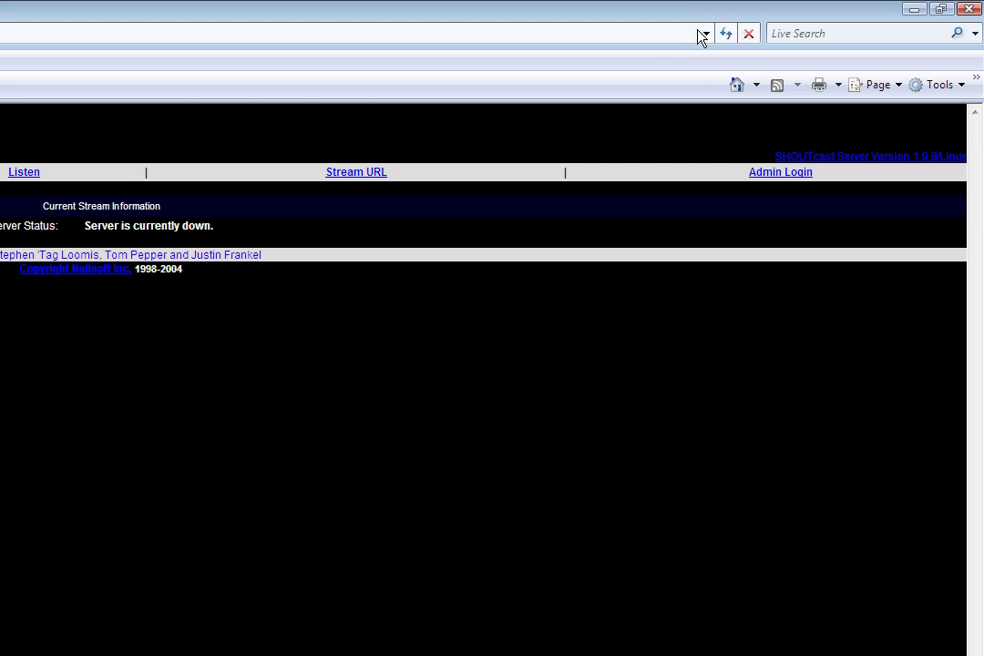
{"action": "left_click", "coordinate": [730, 32]}
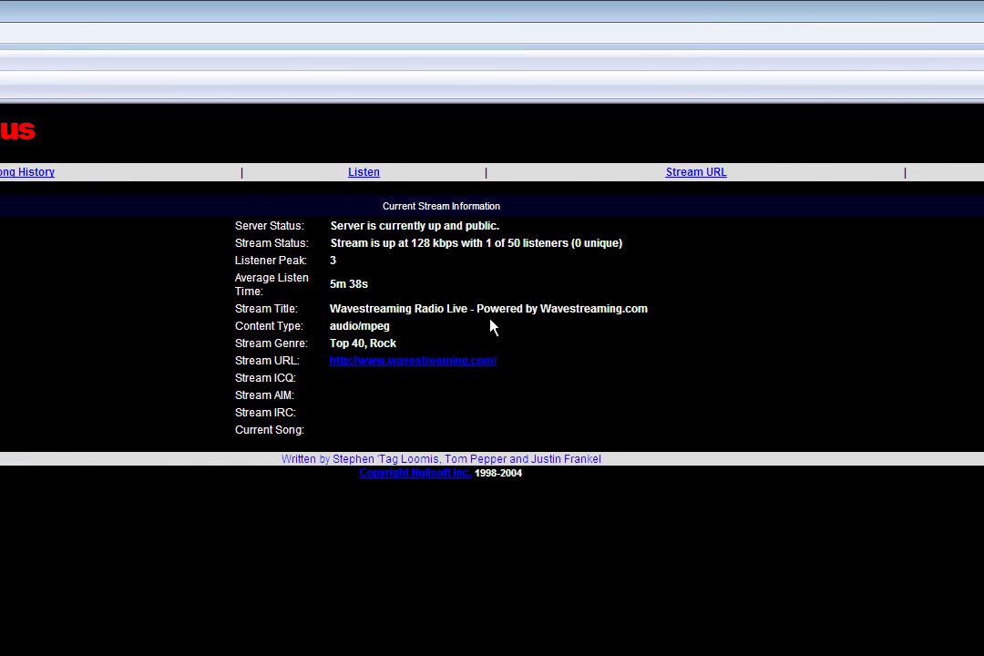
{"action": "left_click_drag", "start_coordinate": [354, 278], "coordinate": [485, 272]}
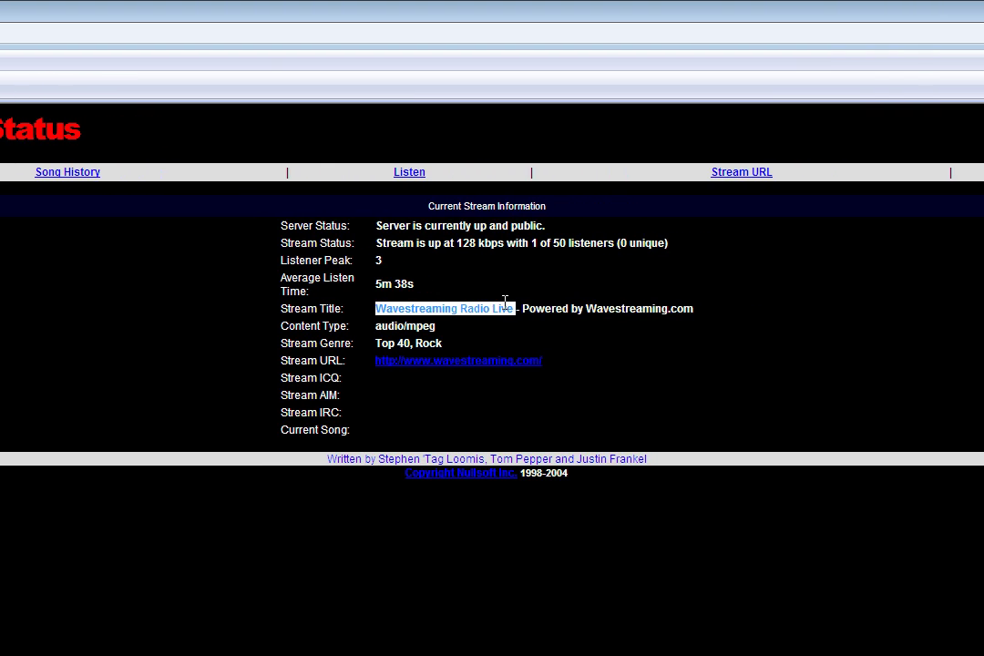
{"action": "left_click_drag", "start_coordinate": [373, 343], "coordinate": [547, 356]}
{"action": "left_click", "coordinate": [544, 339]}
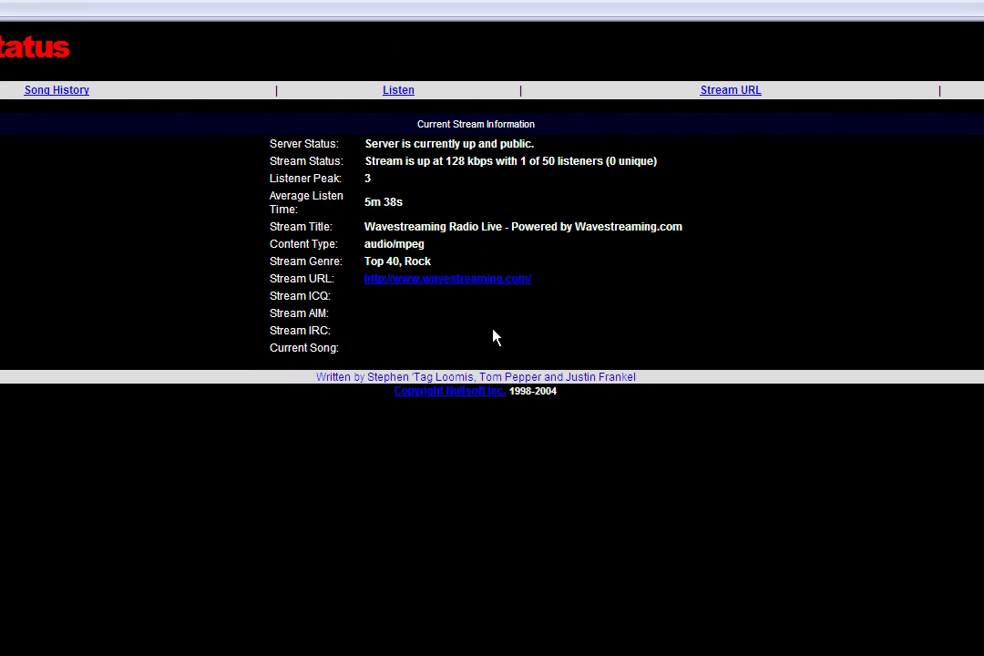
Step: Restore the m3w window and position it higher over the status page
{"action": "left_click", "coordinate": [424, 642]}
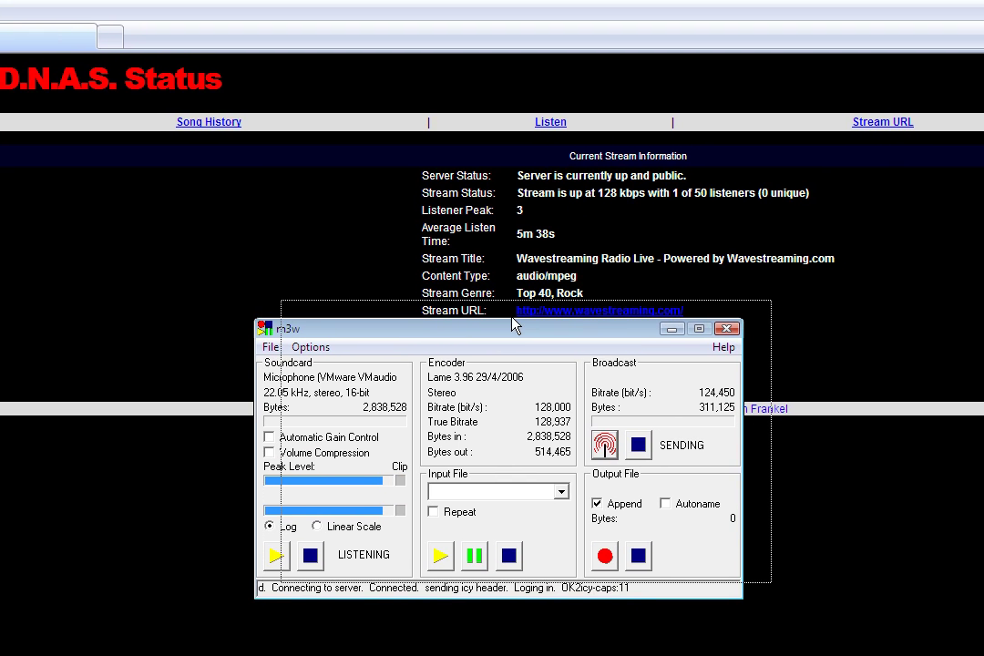
{"action": "left_click_drag", "start_coordinate": [513, 325], "coordinate": [601, 201]}
{"action": "left_click_drag", "start_coordinate": [494, 250], "coordinate": [496, 239]}
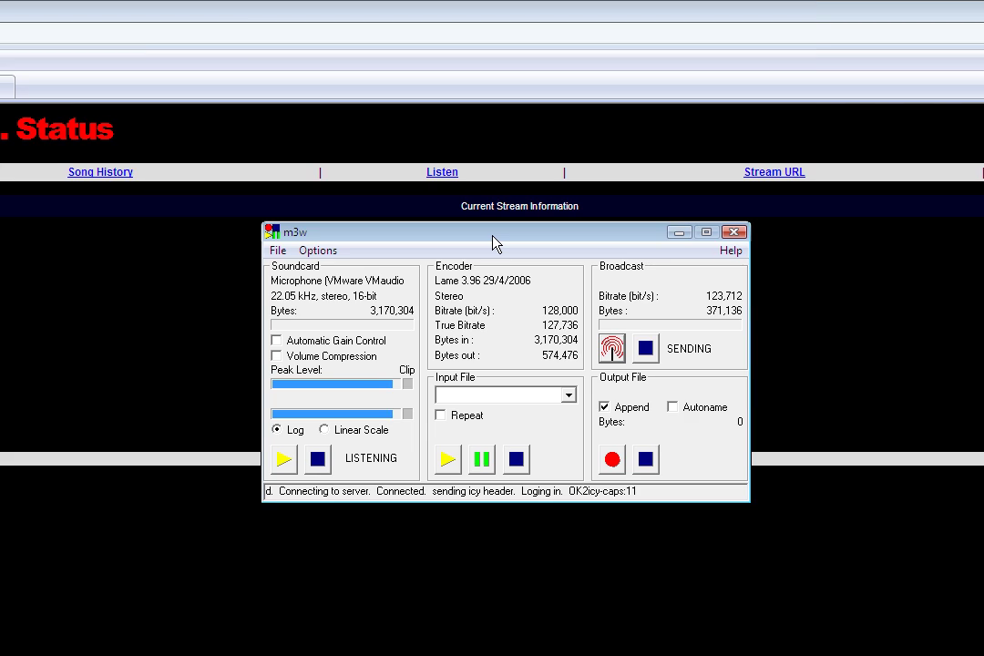